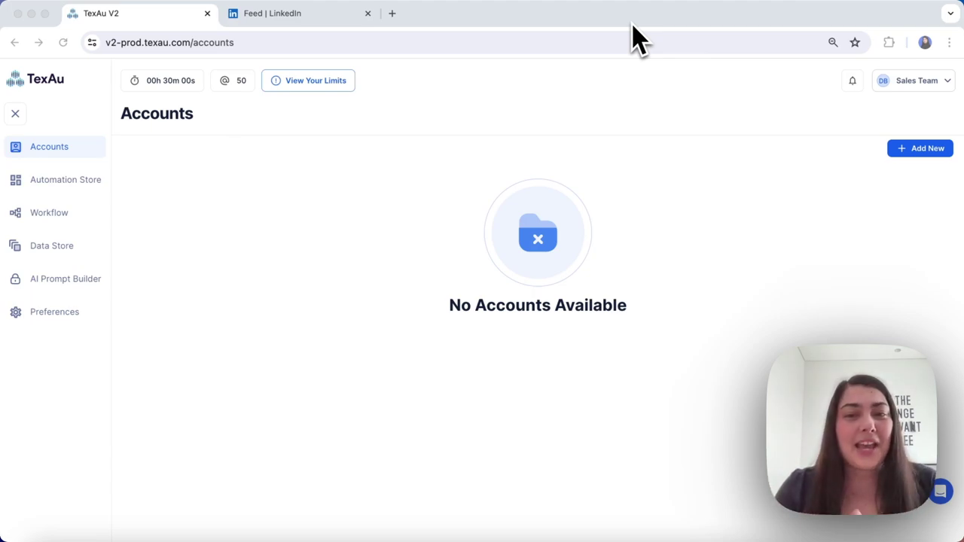
# After checking the LinkedIn feed, start adding a new LinkedIn account on the TexAu Accounts page.
pyautogui.click(44, 158)
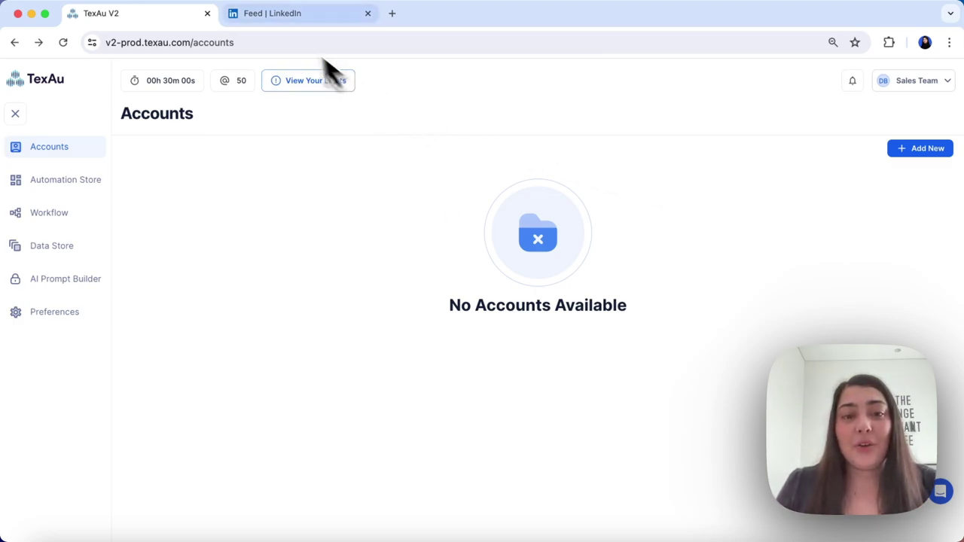
pyautogui.click(271, 18)
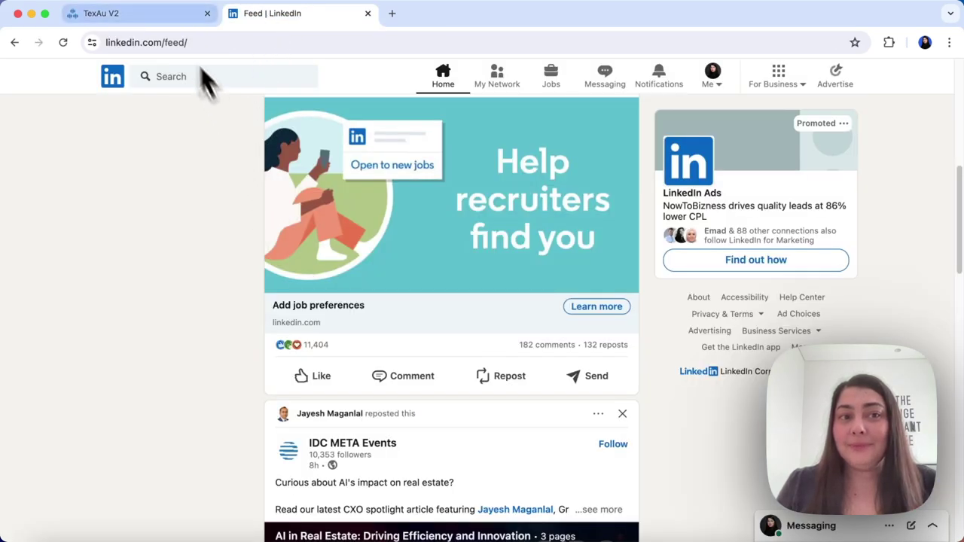
pyautogui.click(170, 21)
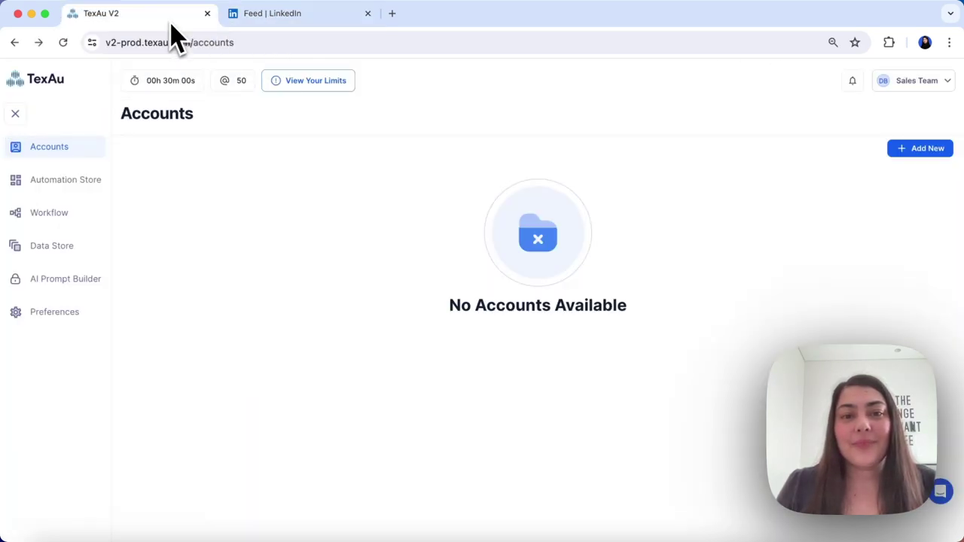
pyautogui.moveTo(920, 148)
pyautogui.click(922, 166)
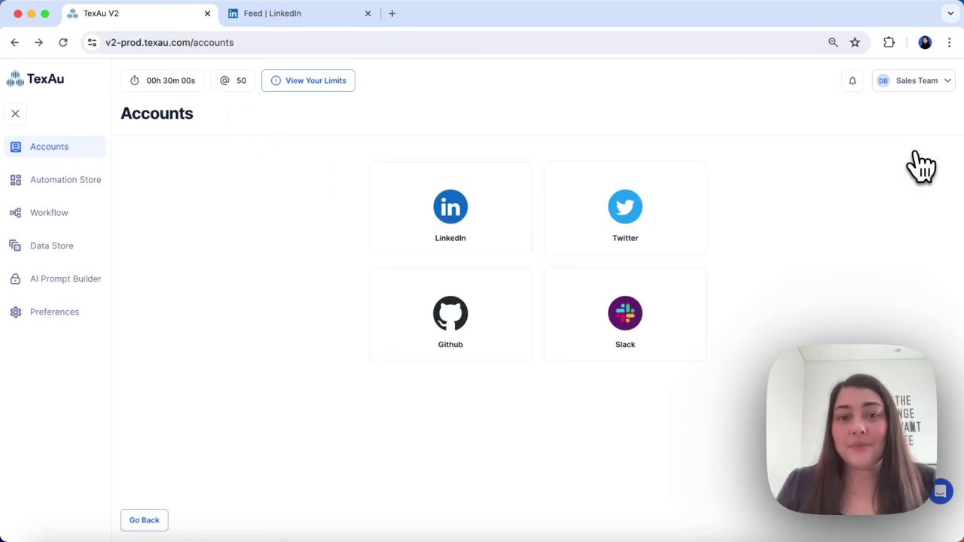
pyautogui.click(461, 256)
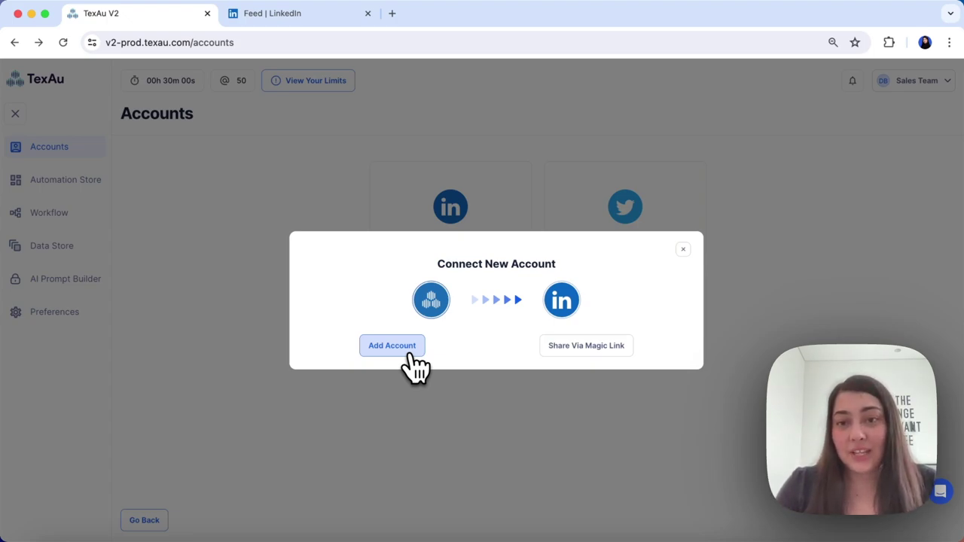
# Add the LinkedIn account directly so it appears in the Accounts list, located in Dubai.
pyautogui.click(411, 353)
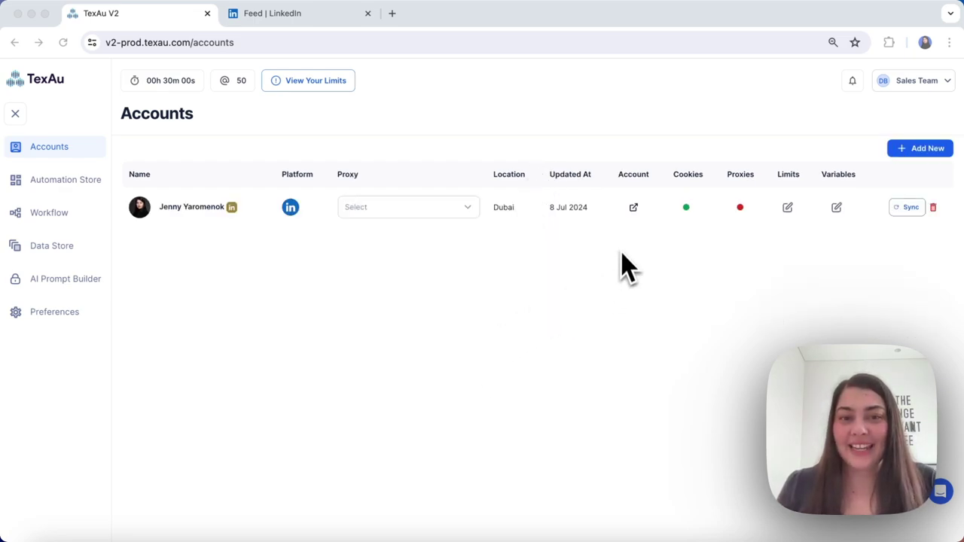
# Delete the connected LinkedIn account from the Accounts list.
pyautogui.click(932, 207)
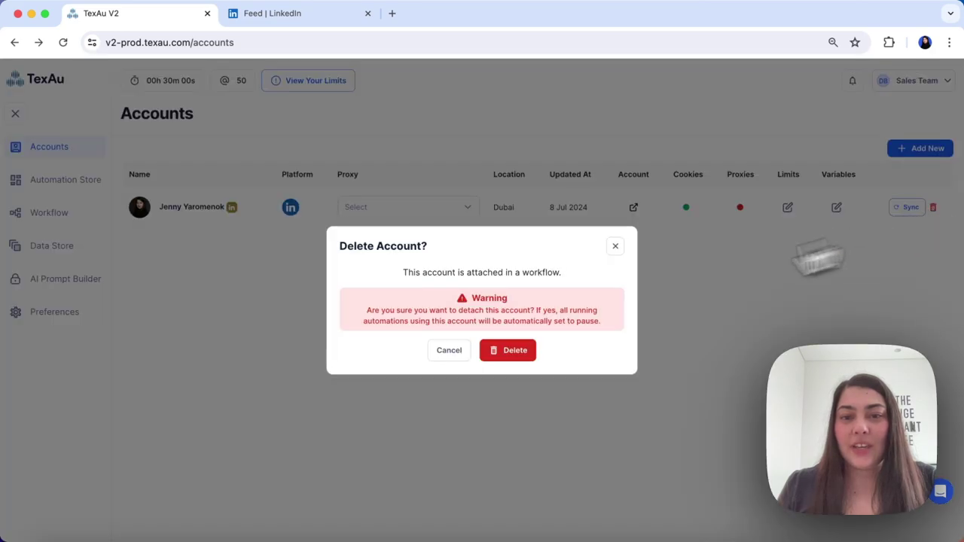
pyautogui.click(512, 349)
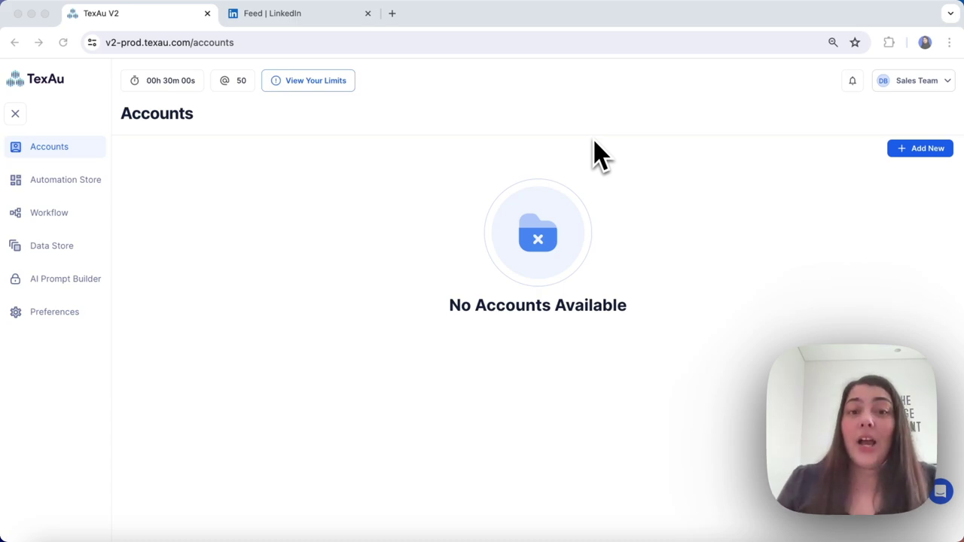
# Generate a LinkedIn magic link for a new account and copy it to the clipboard.
pyautogui.click(917, 151)
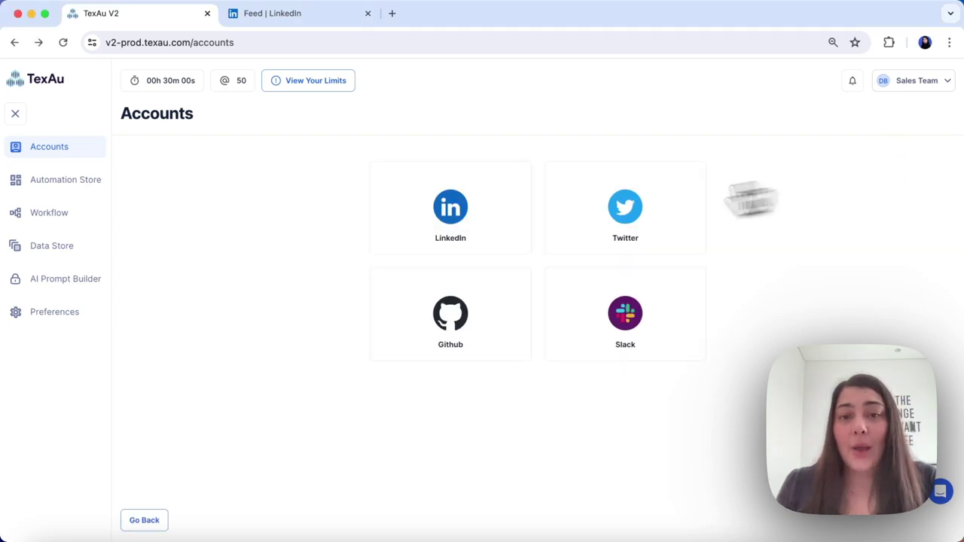
pyautogui.click(479, 245)
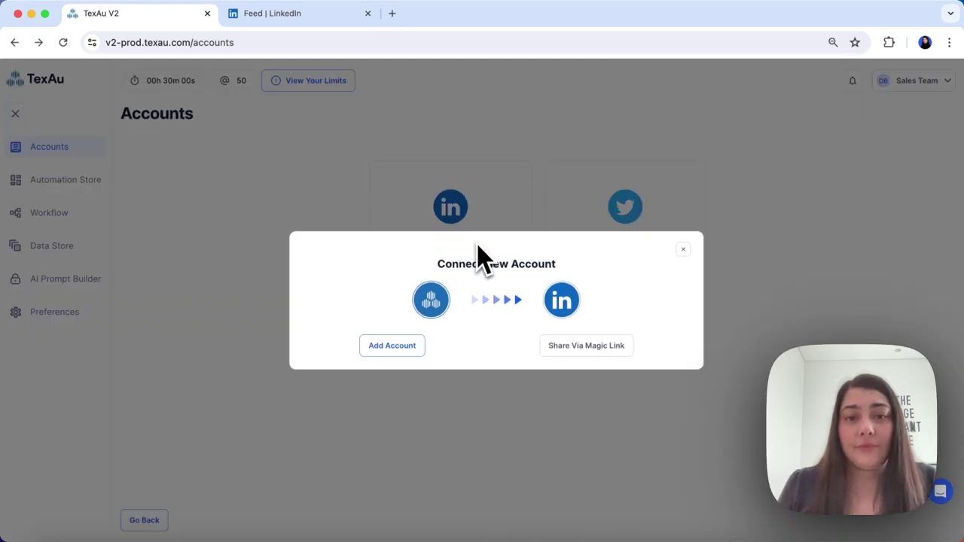
pyautogui.click(584, 349)
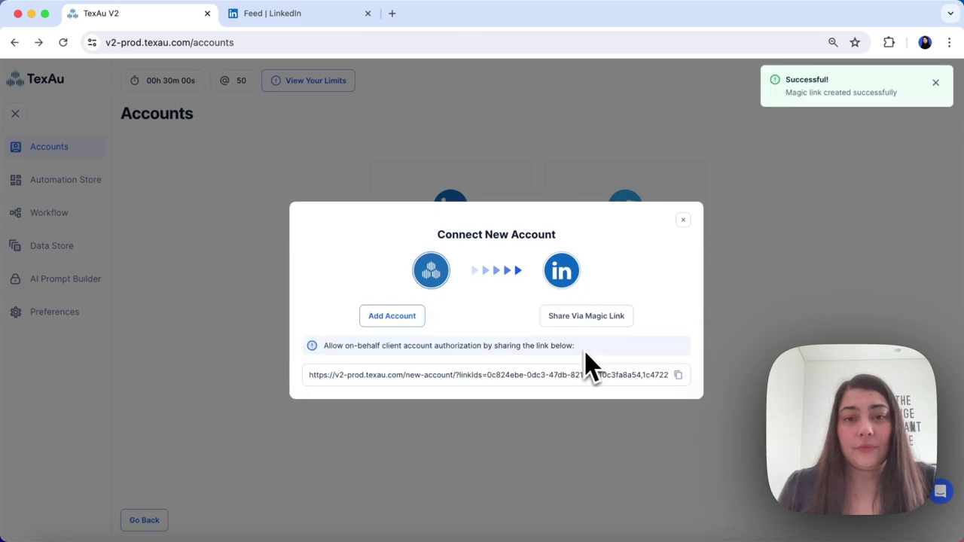
pyautogui.click(680, 374)
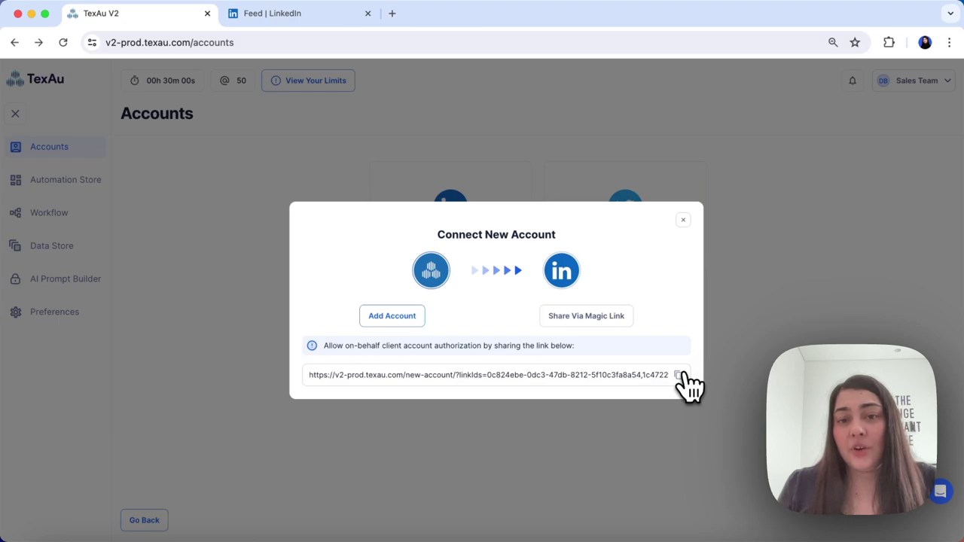
pyautogui.click(680, 375)
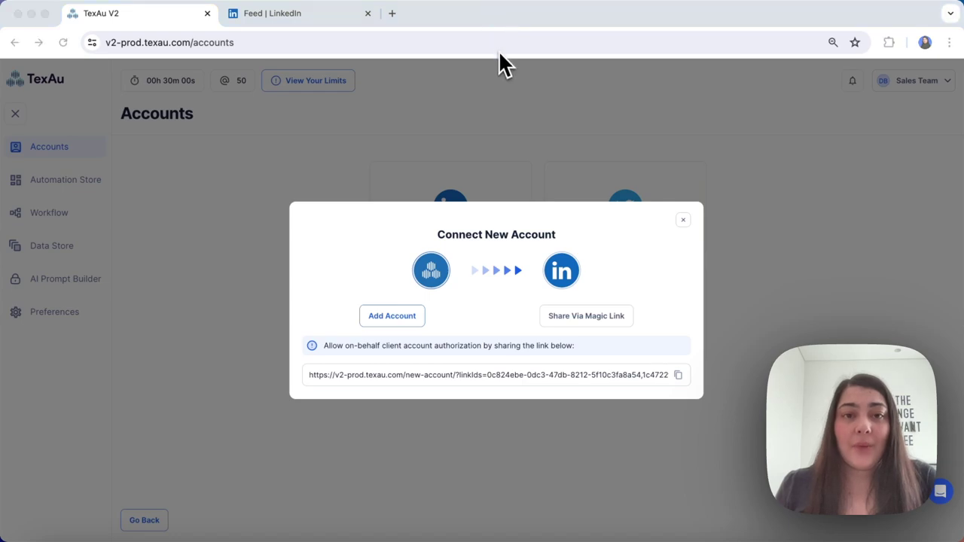
# Open the copied magic link in a new tab and connect the LinkedIn account there.
pyautogui.click(391, 13)
pyautogui.press('cmd+v')
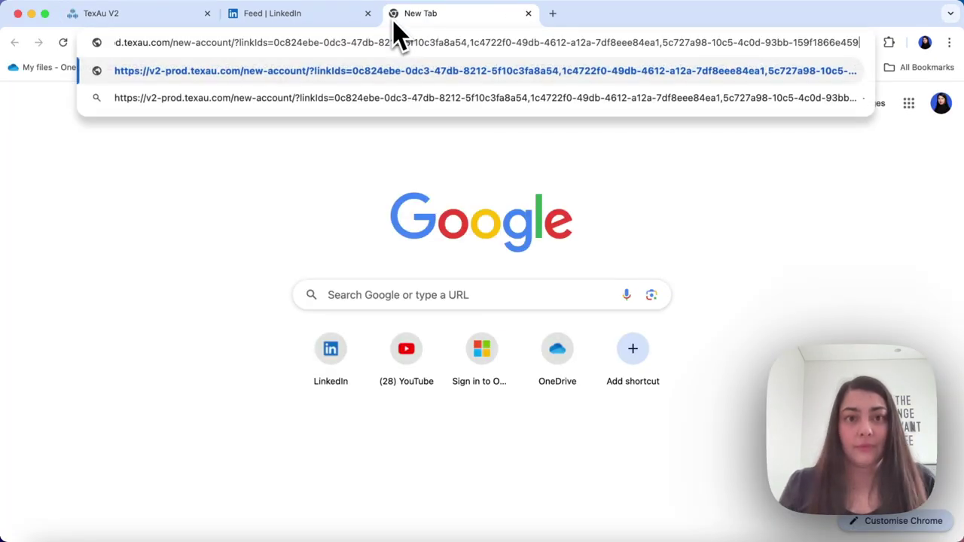
pyautogui.press('Return')
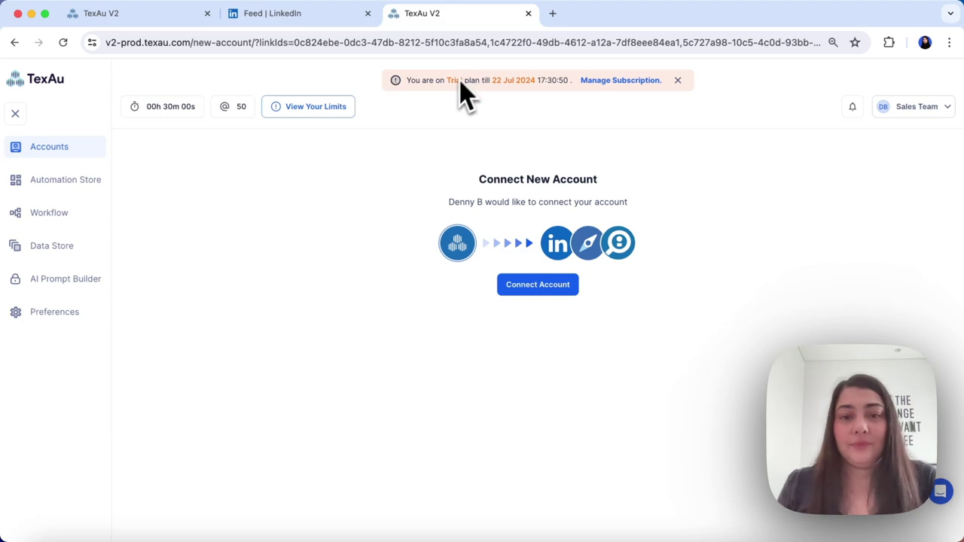
pyautogui.click(536, 291)
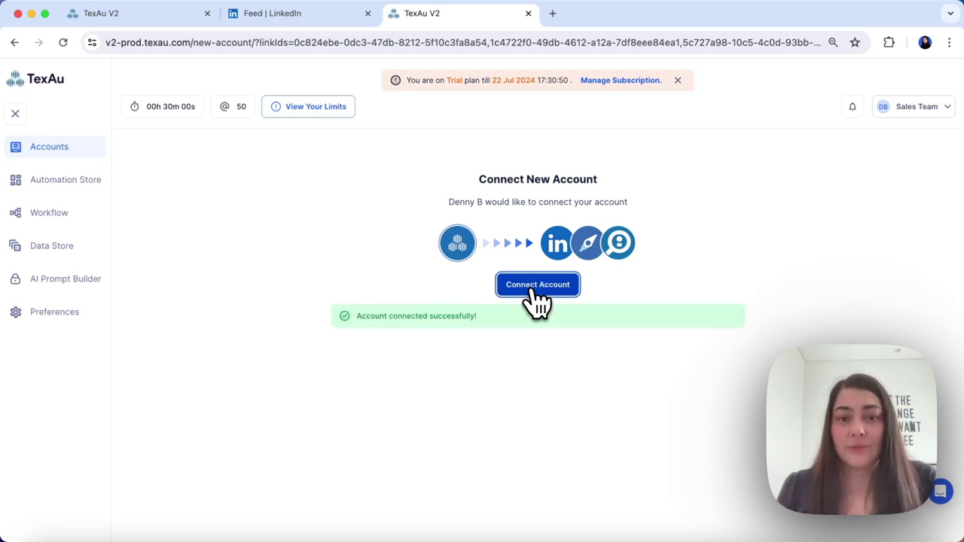
pyautogui.click(76, 162)
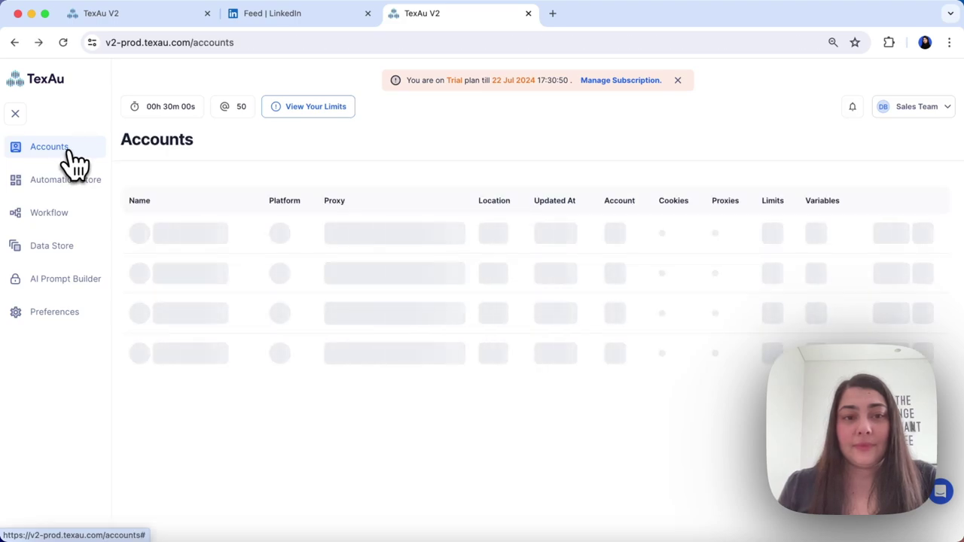
# Close the Connect New Account window in the original TexAu tab and return to the Accounts list.
pyautogui.click(109, 17)
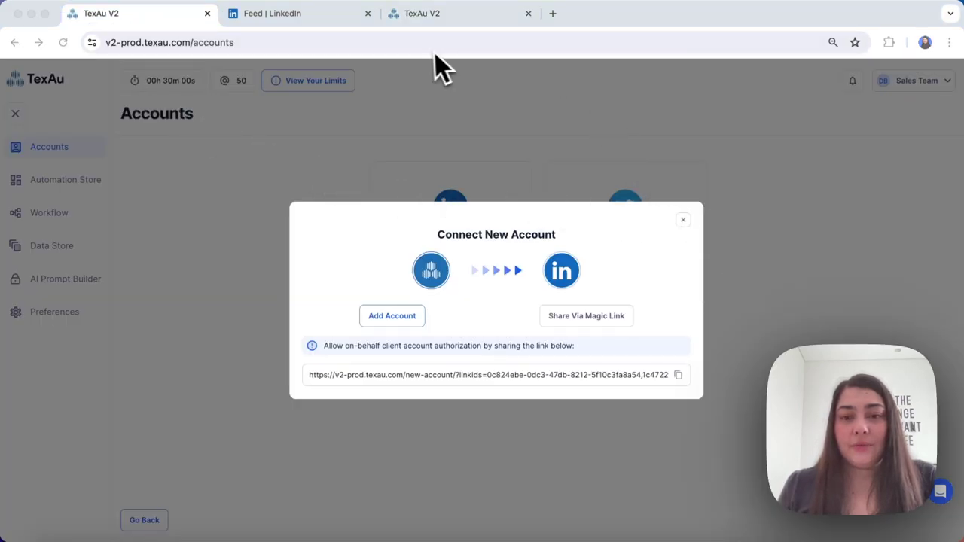
pyautogui.click(683, 220)
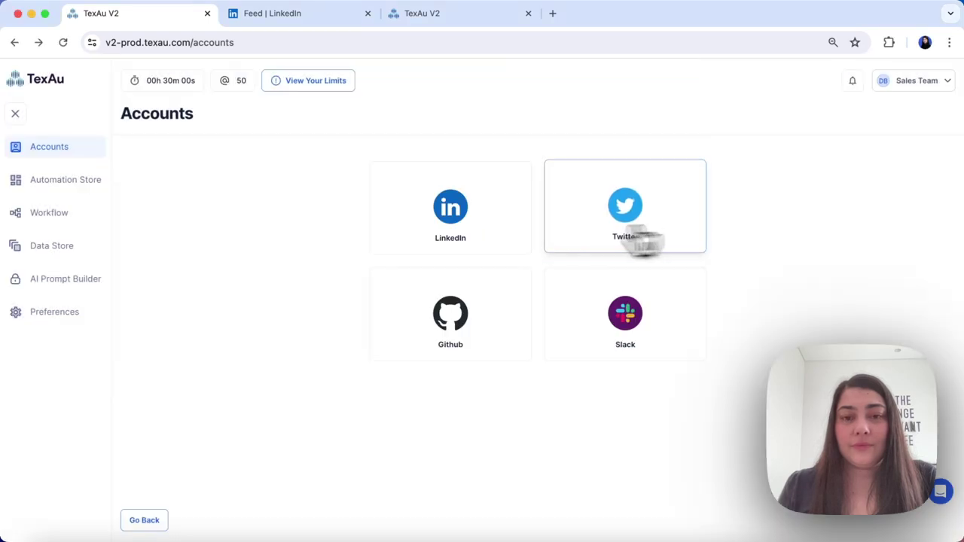
pyautogui.click(48, 181)
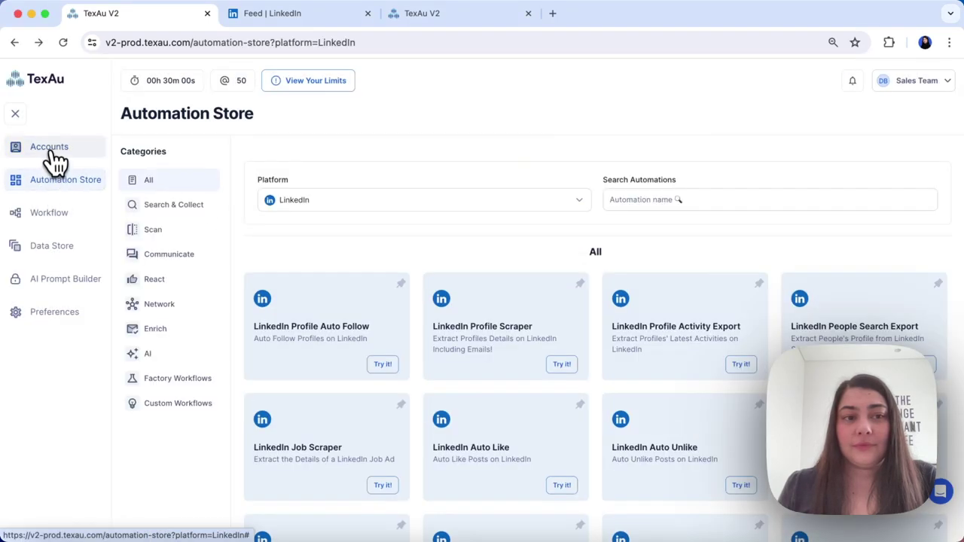
pyautogui.click(52, 150)
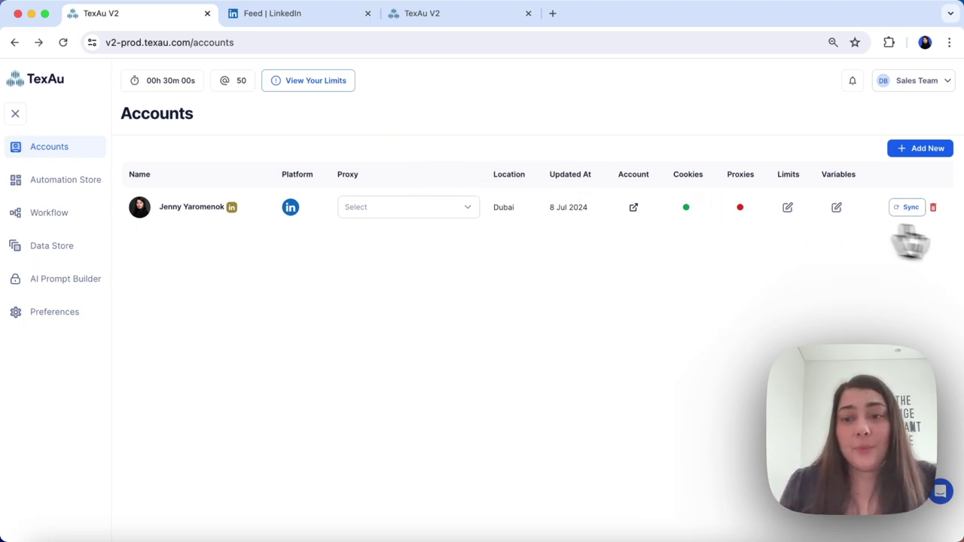
# Delete the magic-link LinkedIn account, leaving no accounts available.
pyautogui.click(934, 208)
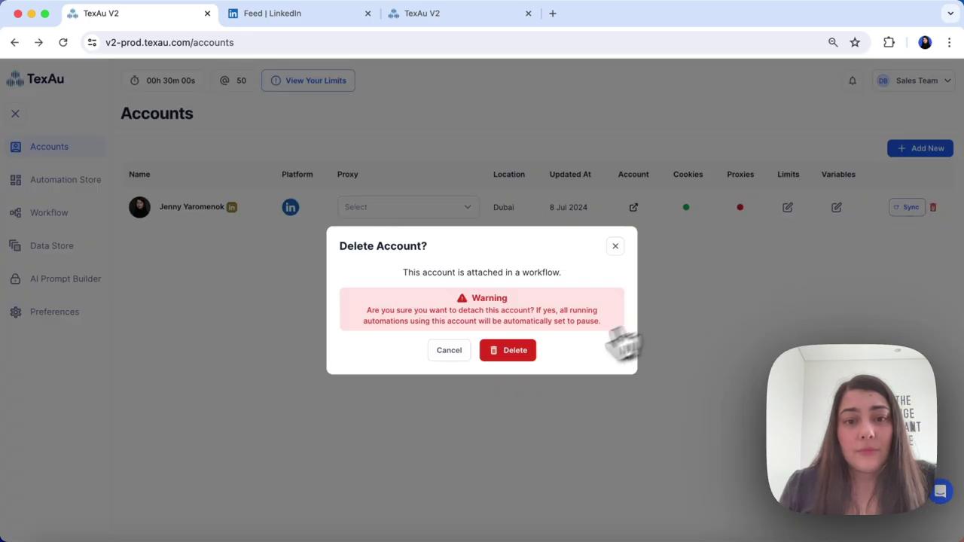
pyautogui.click(514, 353)
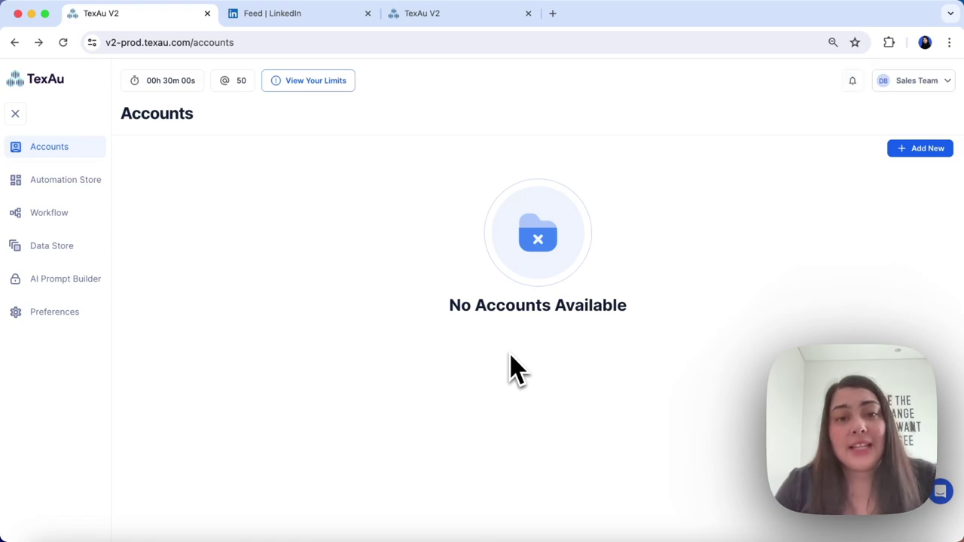
pyautogui.click(287, 23)
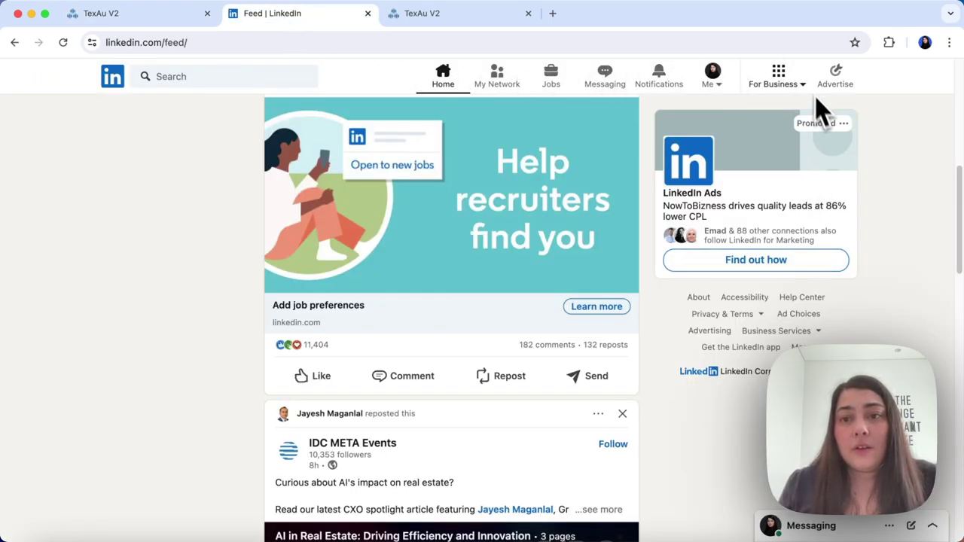
# Sign out of LinkedIn, sign back in, and dismiss the password-saving prompt.
pyautogui.click(727, 83)
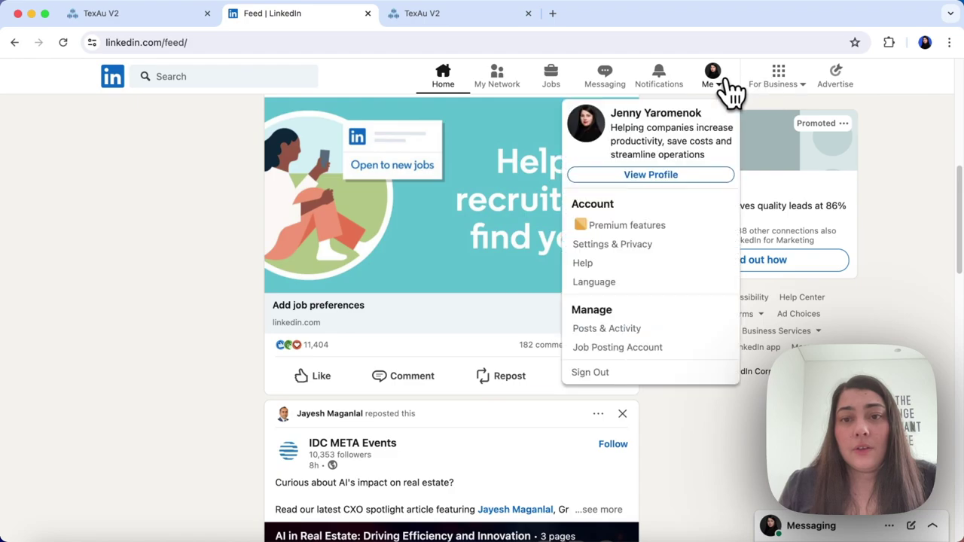
pyautogui.click(595, 375)
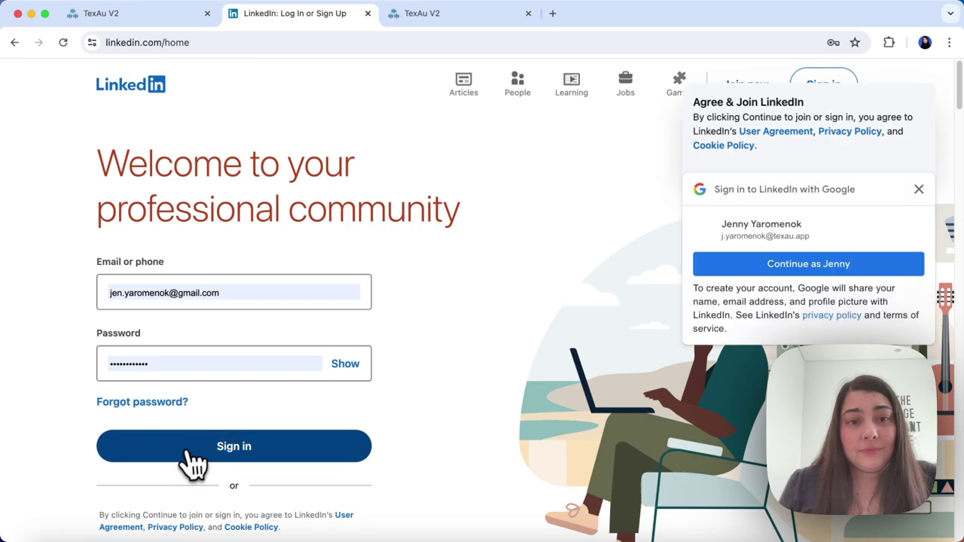
pyautogui.click(189, 459)
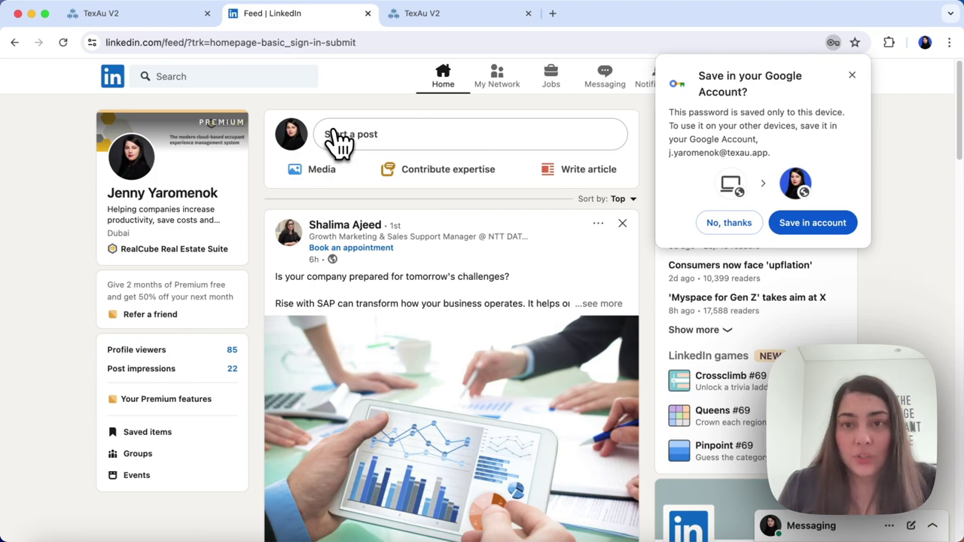
pyautogui.click(851, 74)
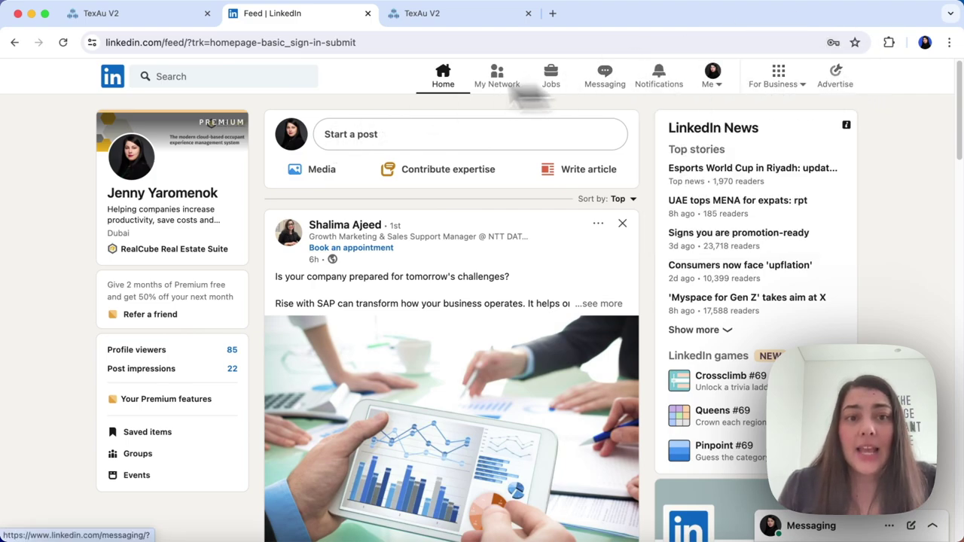
# Return to the first TexAu V2 tab showing the empty Accounts page.
pyautogui.click(151, 16)
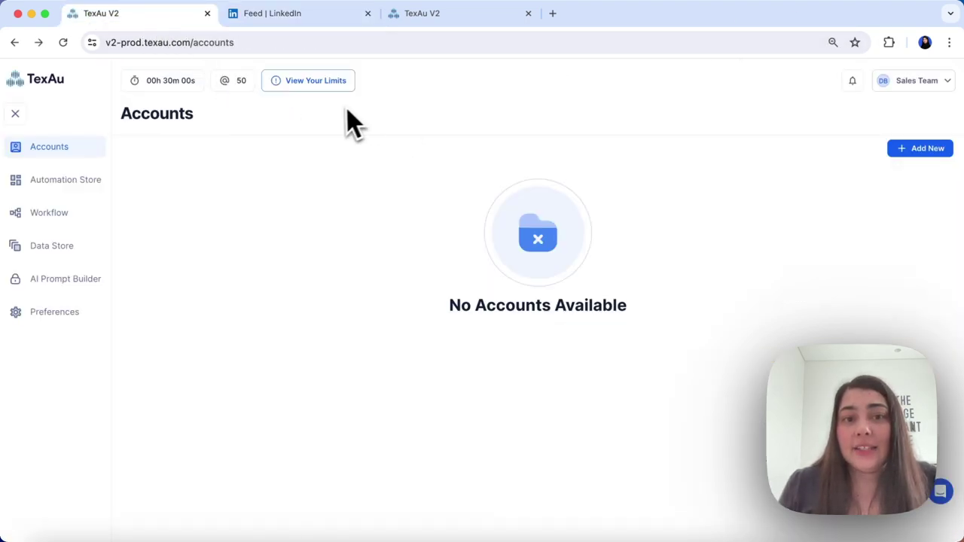